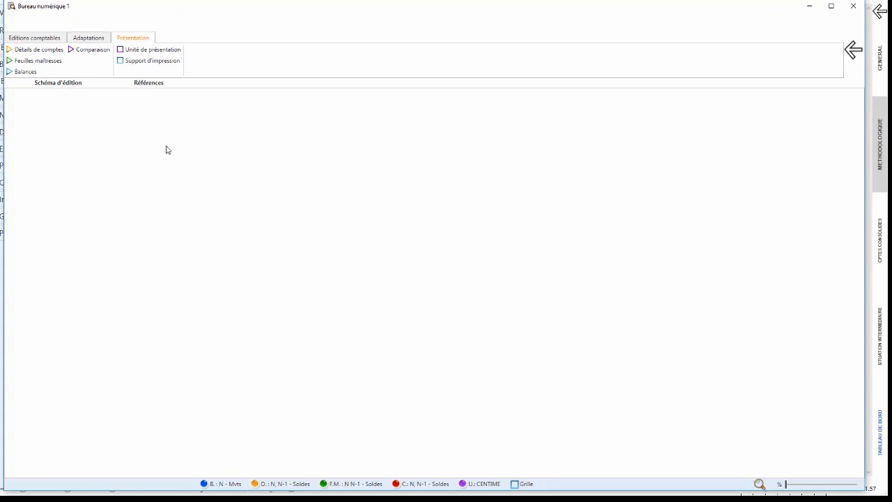
left_click(37, 39)
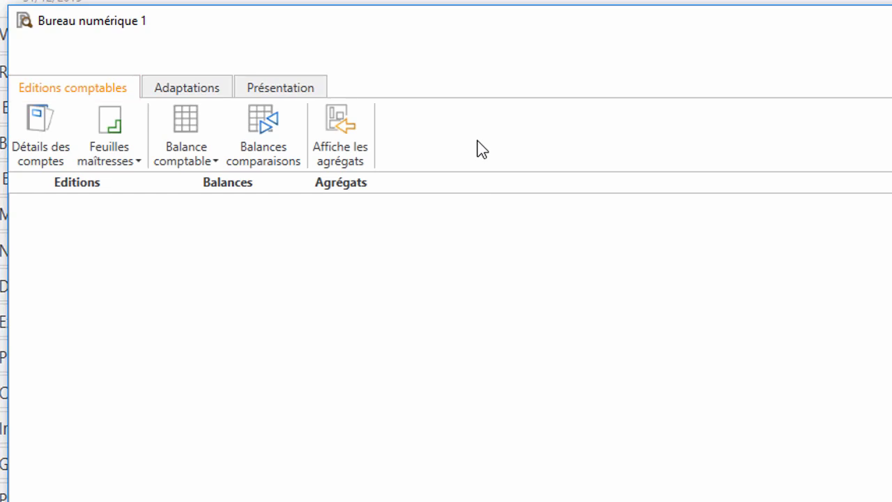
left_click(203, 89)
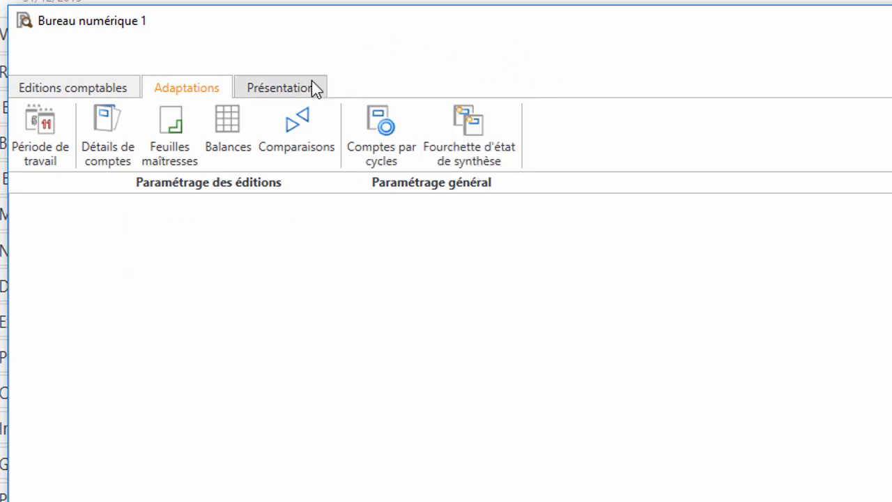
left_click(303, 96)
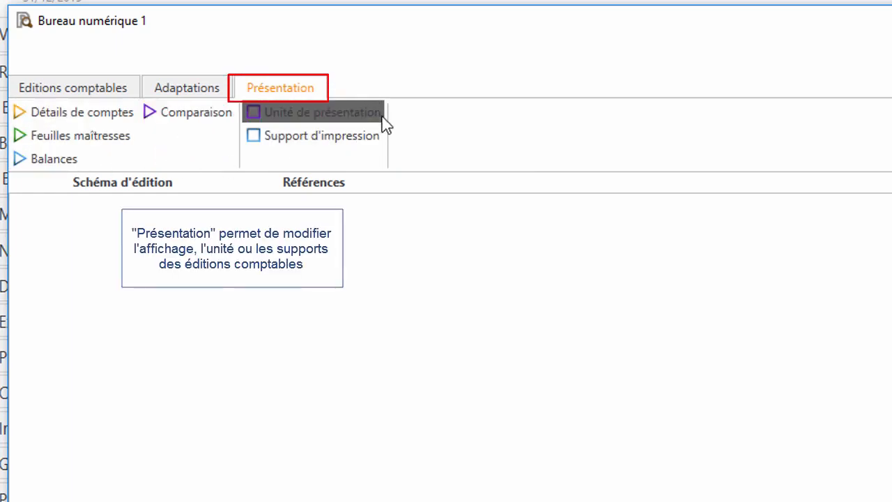
- Open the lead sheet of the B VENTES-CLIENTS cycle and remove its Var. N - N-1 column
left_click(69, 89)
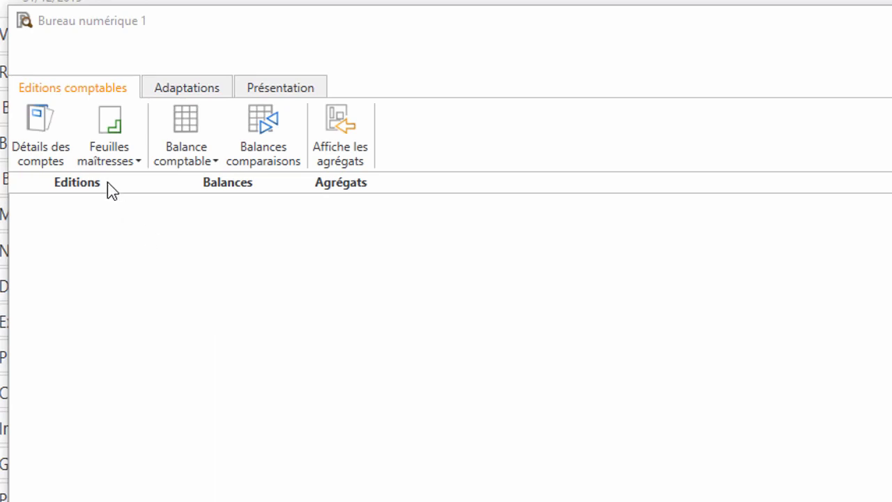
left_click(118, 162)
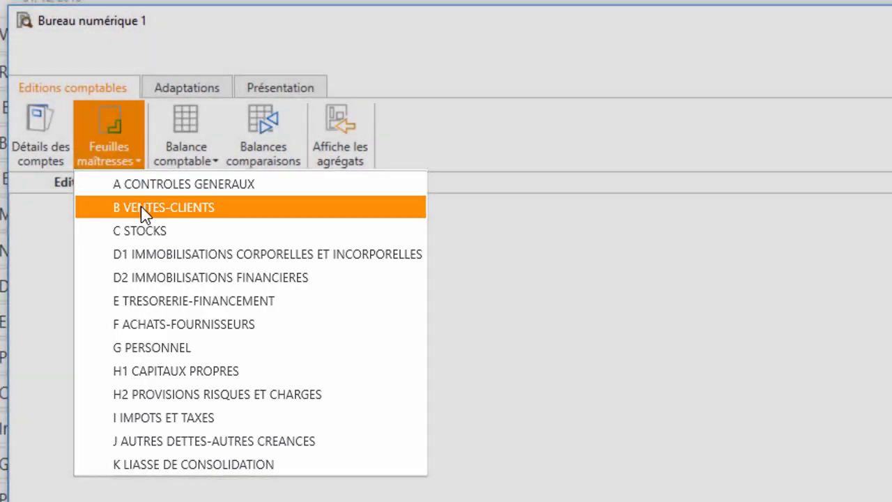
left_click(144, 207)
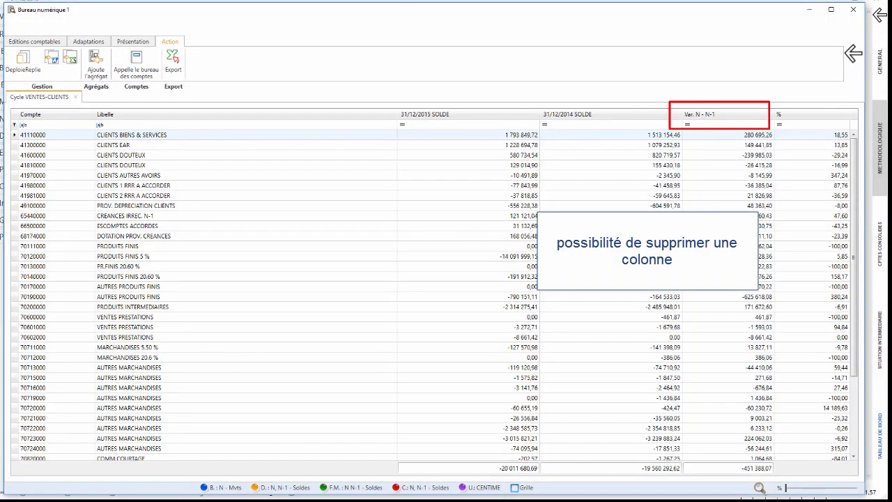
left_click_drag(738, 116, 722, 212)
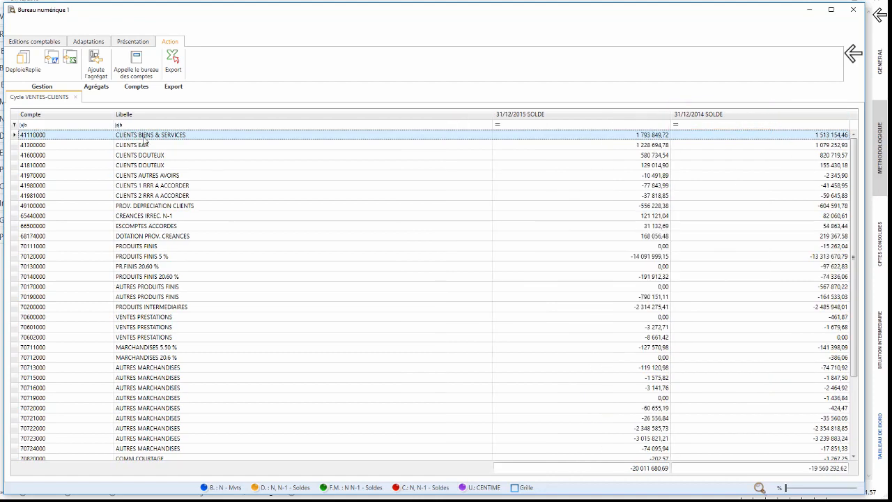
- Sort the lead sheet by Libelle, by Compte, and finally in ascending order of 31/12/2015 SOLDE
left_click(148, 115)
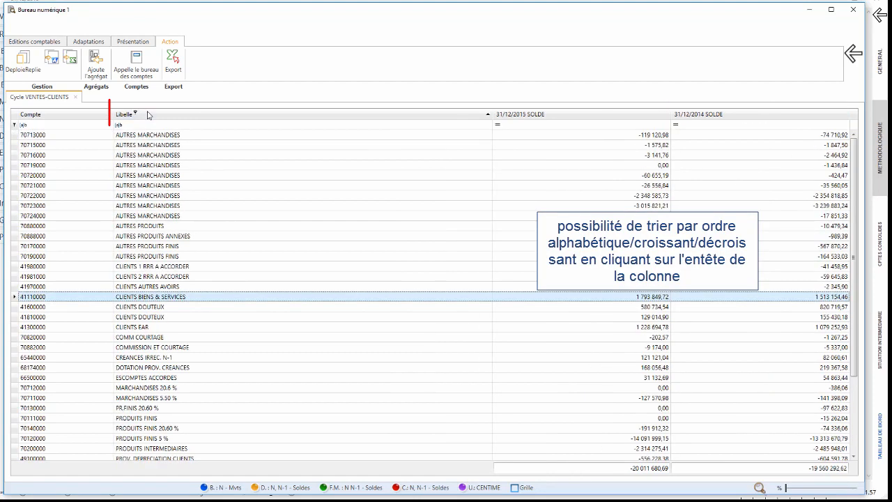
left_click(81, 115)
left_click(628, 115)
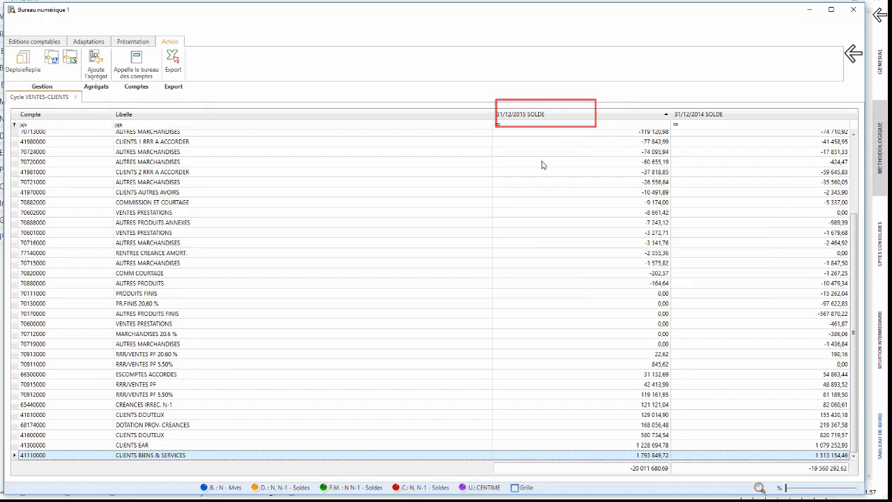
- Switch the edition display from grid to PDF and view the VENTES-CLIENTS lead sheet in that format
left_click(49, 43)
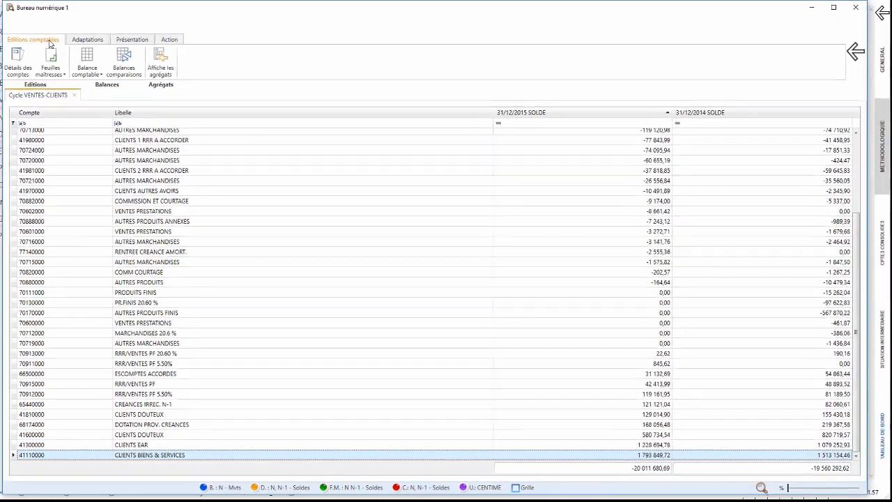
left_click(50, 62)
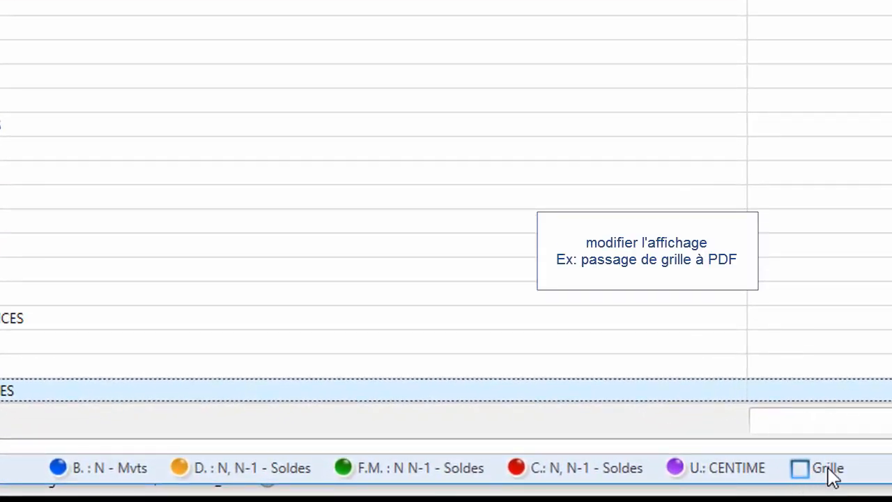
left_click(826, 468)
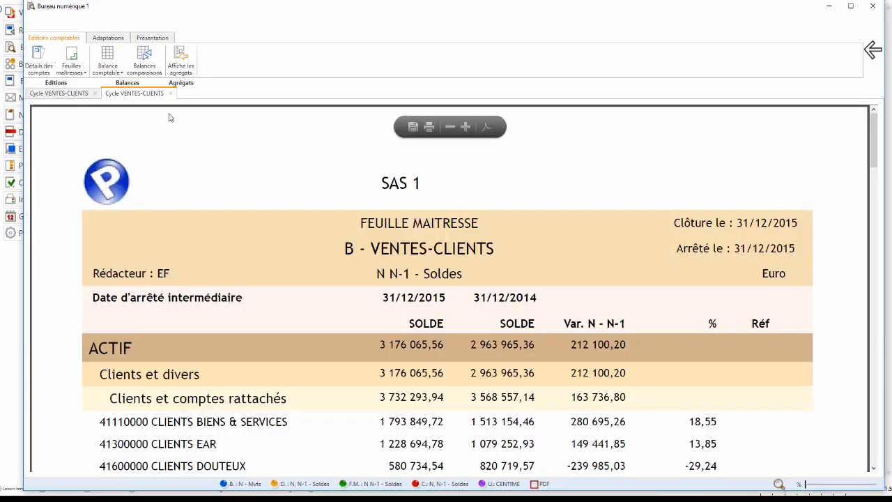
scroll(386, 235, "down", 10)
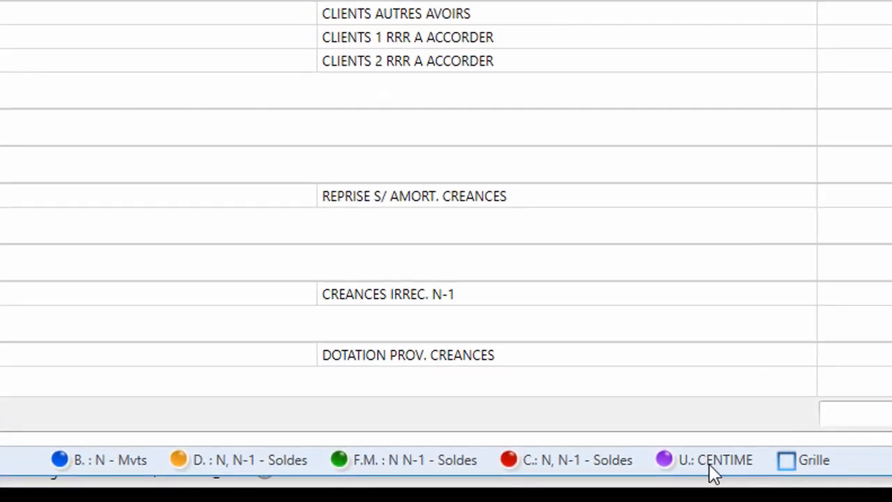
- Set the presentation unit to thousands and the edition scheme for comparisons to N, N-1, N-2 - Soldes
left_click(722, 473)
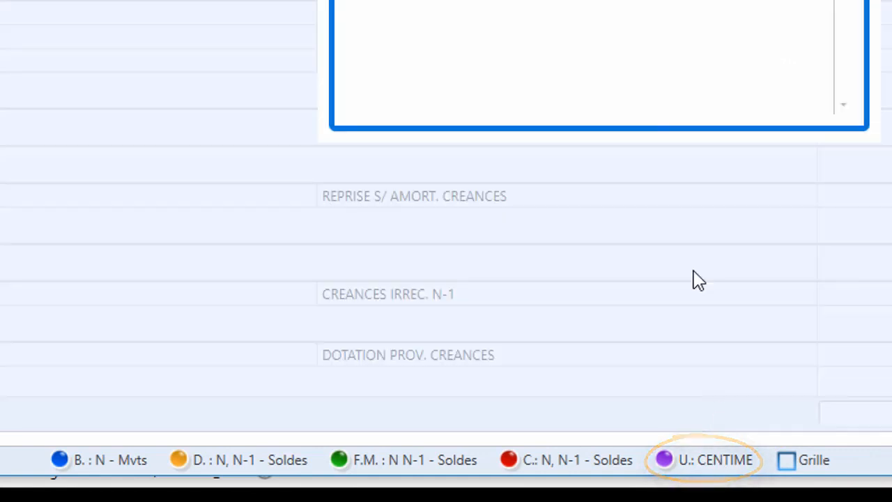
left_click(357, 199)
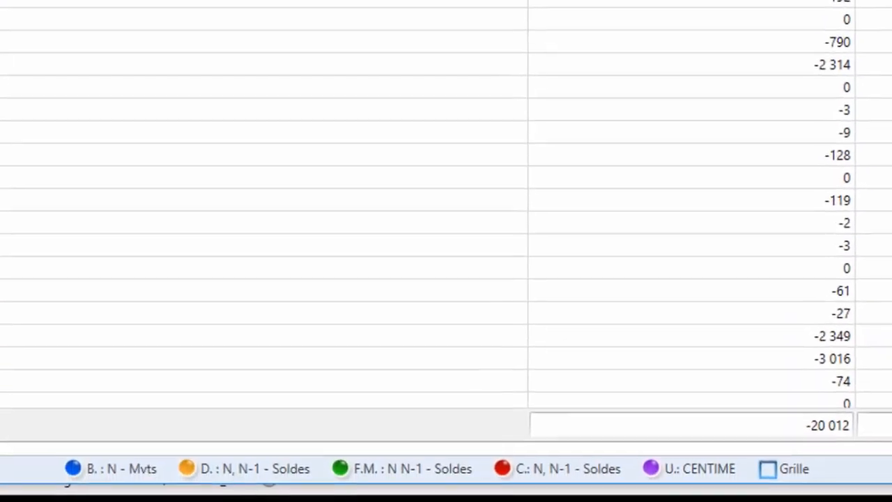
left_click(601, 468)
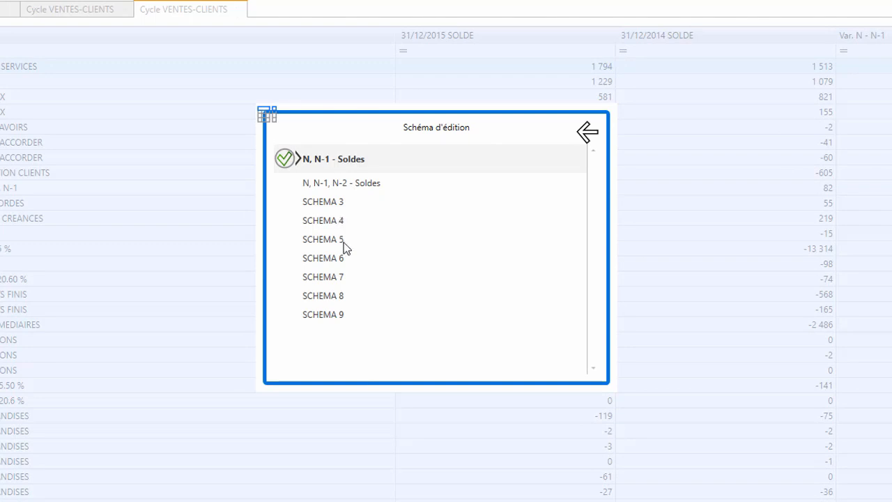
left_click(351, 182)
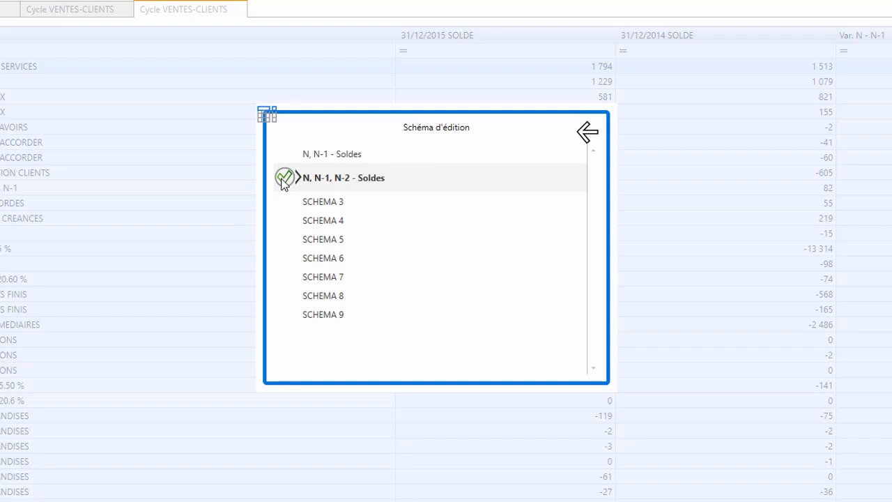
left_click(282, 180)
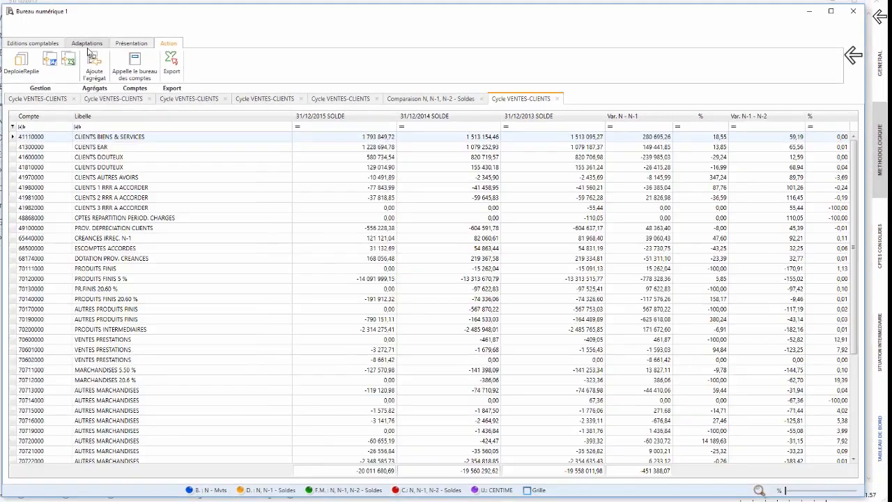
- Open the accounts-by-cycle settings and open the STOCKS account range 30 to 40 for editing
left_click(88, 42)
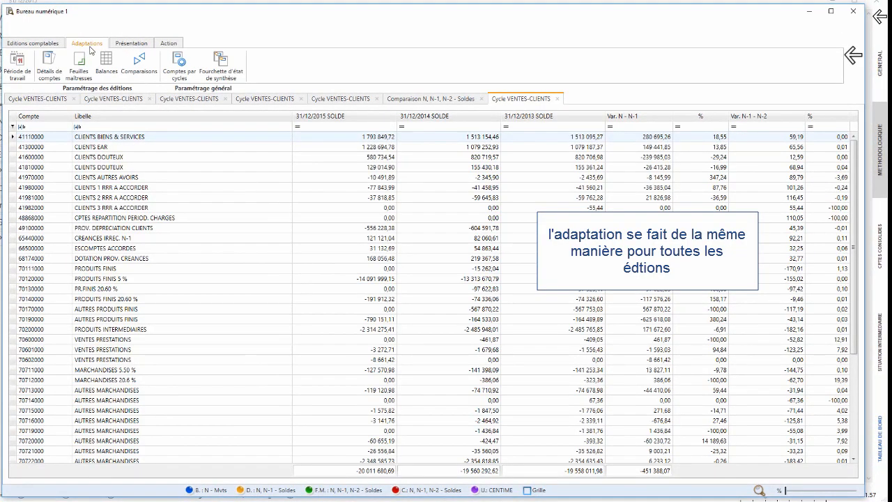
left_click(183, 73)
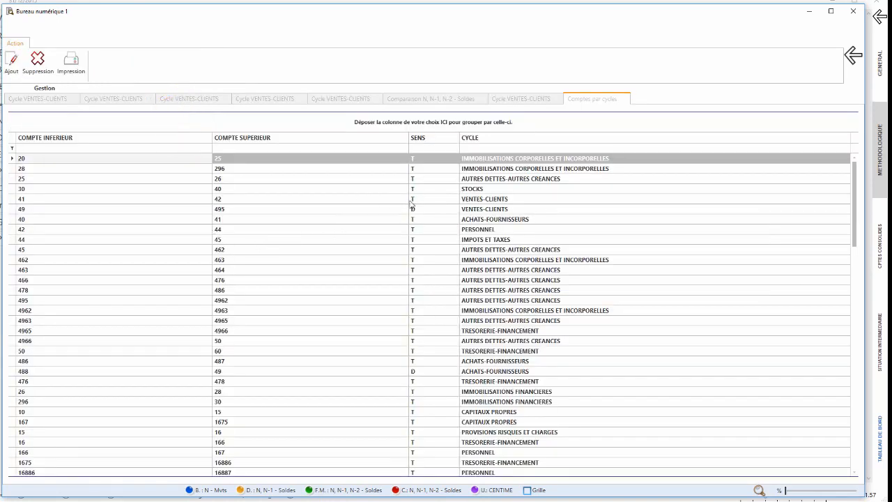
left_click(497, 190)
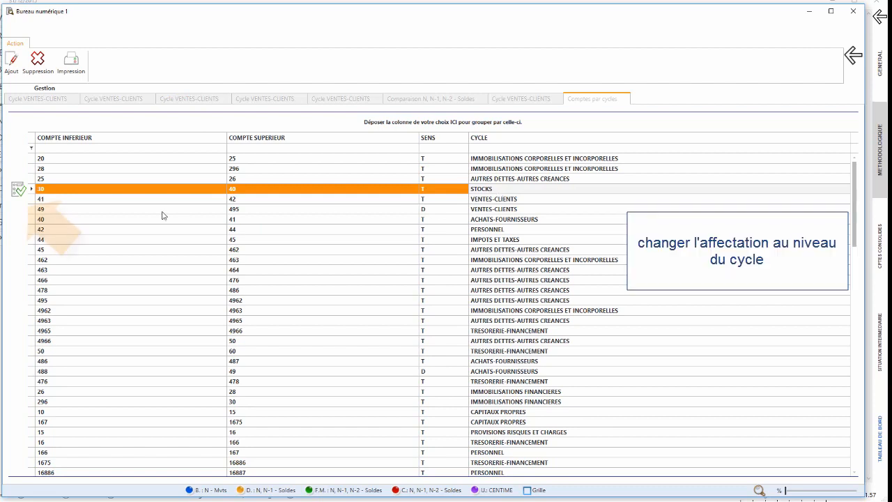
left_click(18, 191)
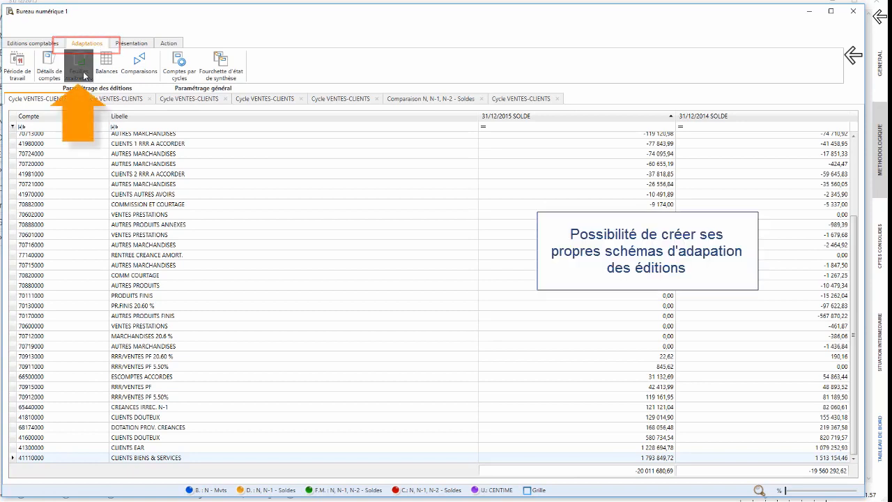
- Open the lead sheet edition scheme settings and load SCHEMA 5
left_click(84, 75)
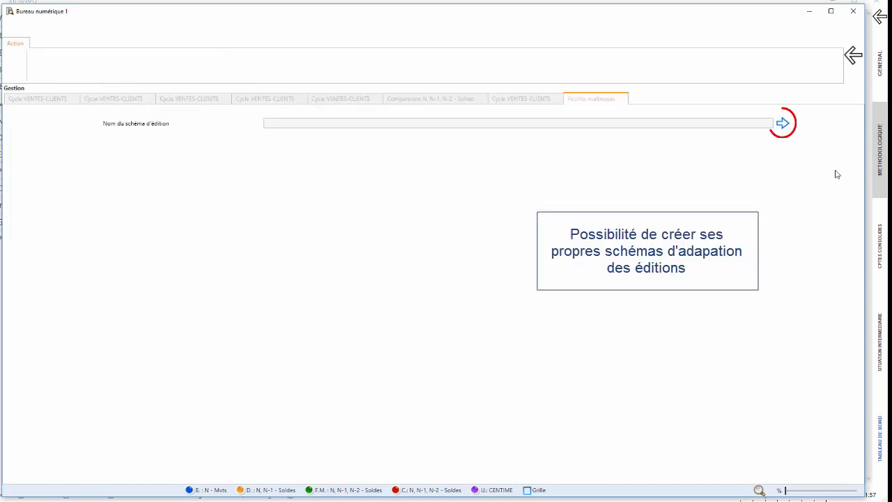
left_click(783, 123)
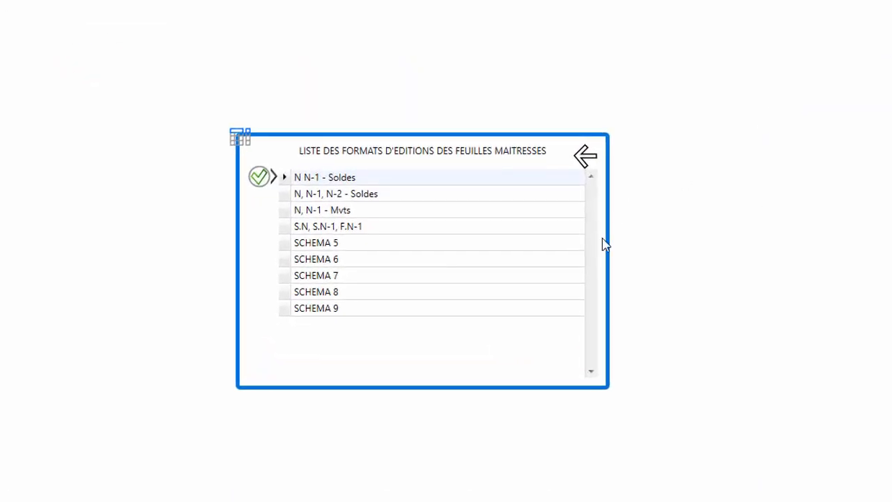
left_click(325, 242)
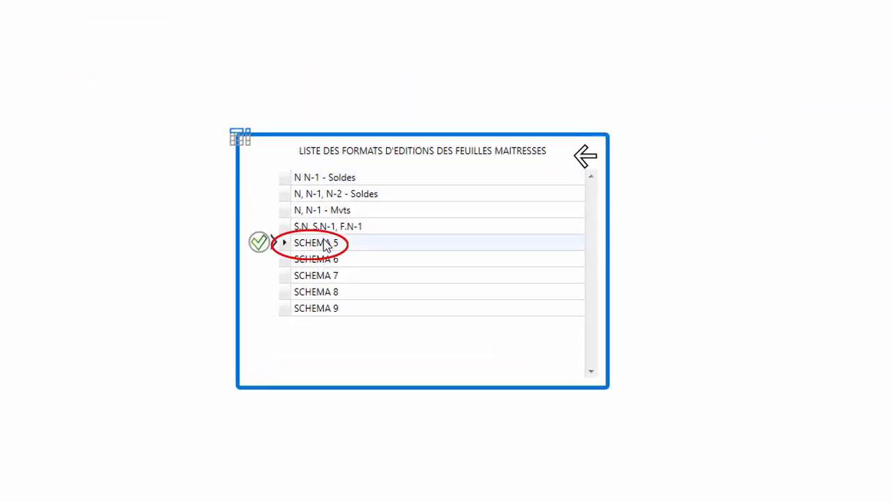
left_click(261, 242)
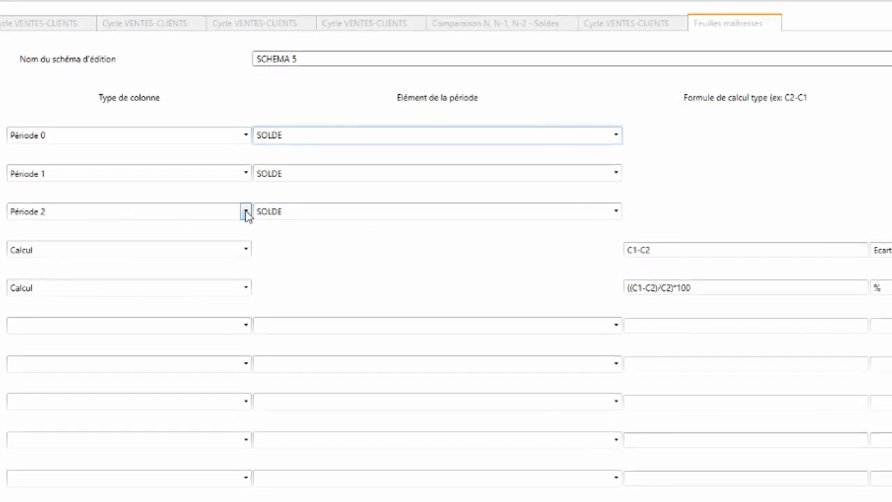
- Make column 3 of the scheme a Calcul column with formula C1+C2 and label "Ma colonne", and validate the scheme
left_click(245, 211)
left_click(213, 232)
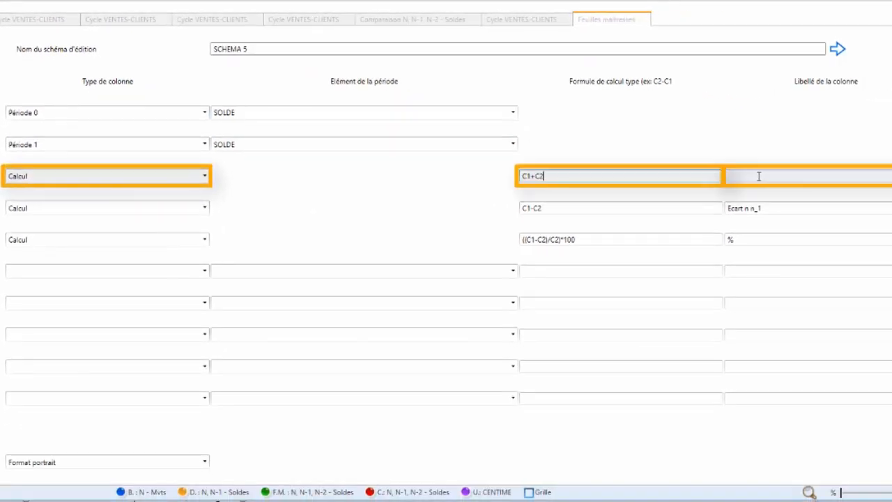
left_click(880, 203)
type("Ma colonne")
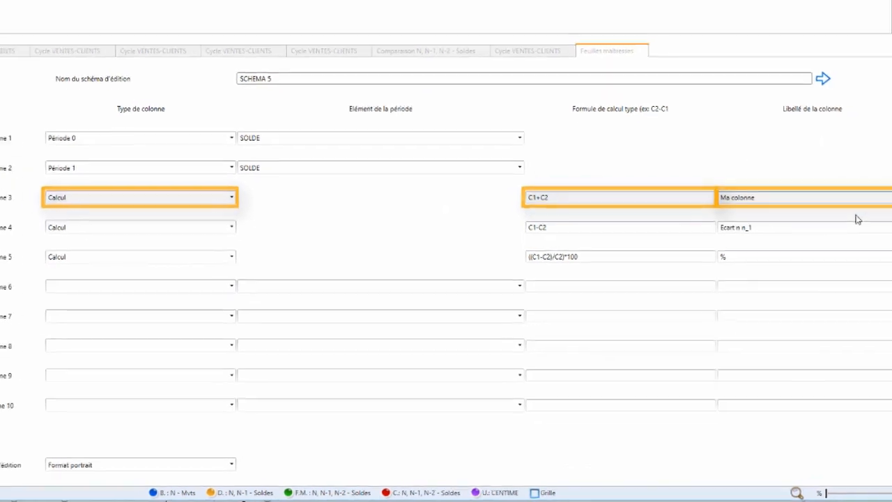
left_click(854, 211)
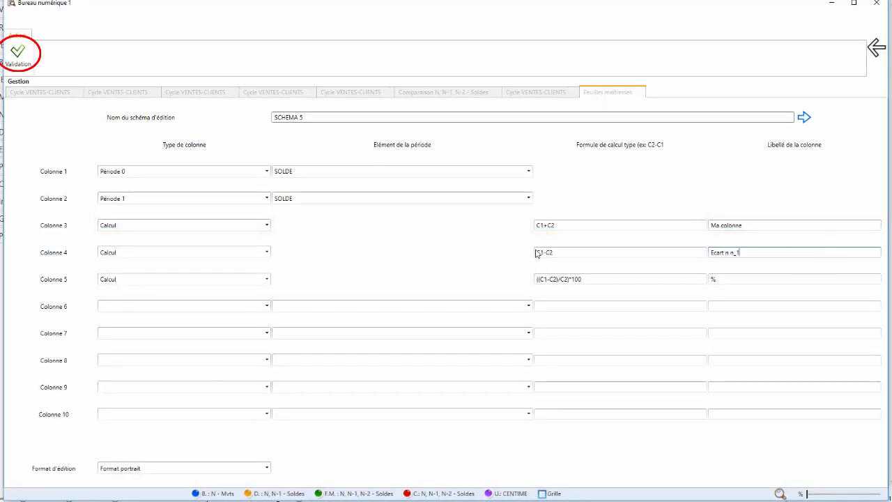
left_click(17, 53)
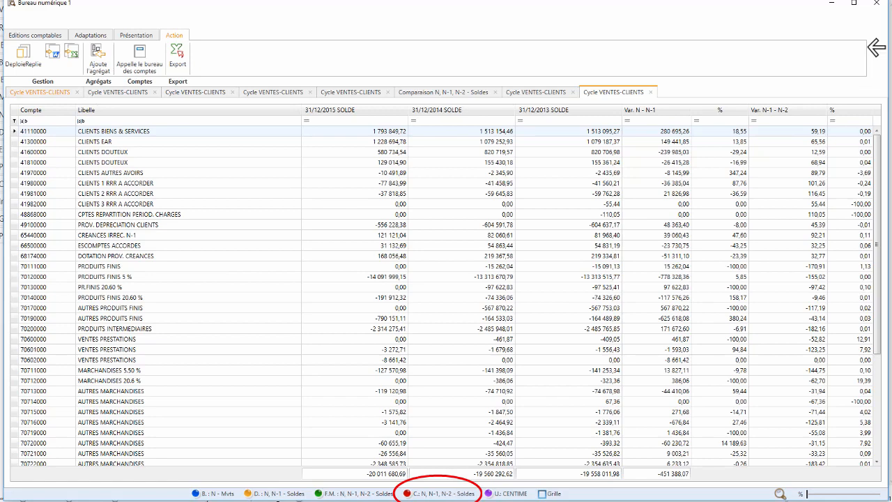
- Set the lead sheet edition scheme to "Mon séma" and open the B VENTES-CLIENTS lead sheet with it
left_click(363, 493)
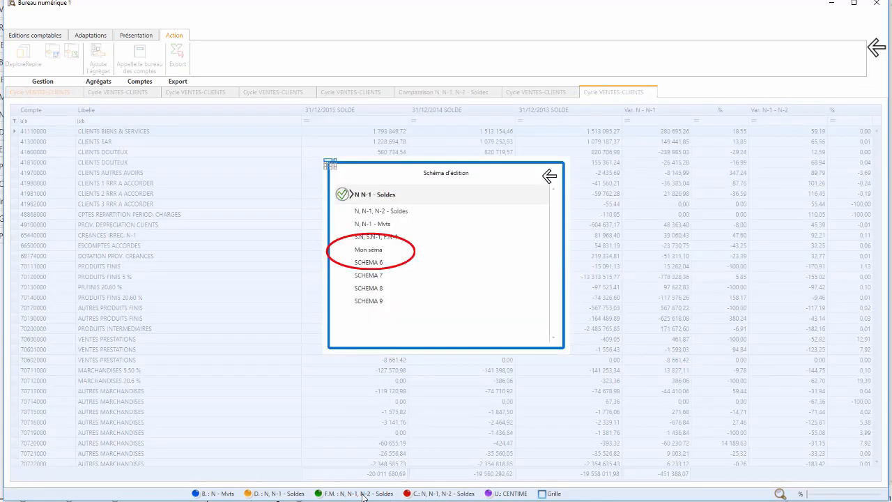
left_click(370, 249)
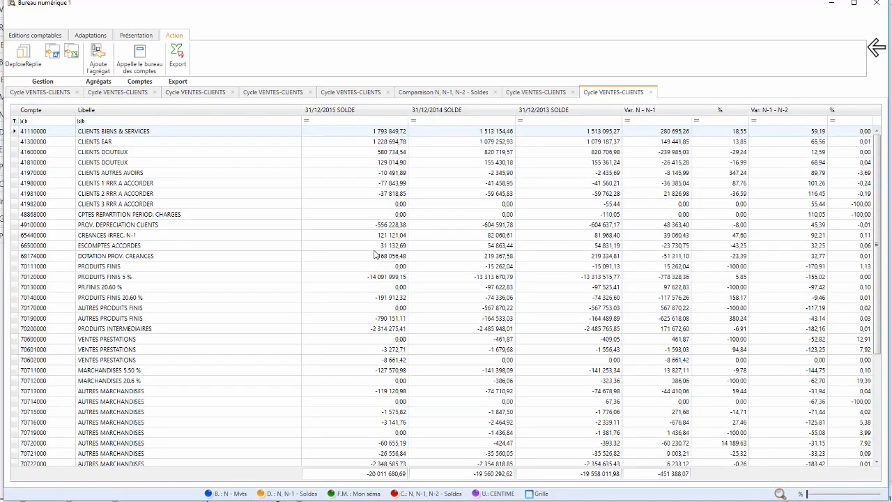
left_click(36, 34)
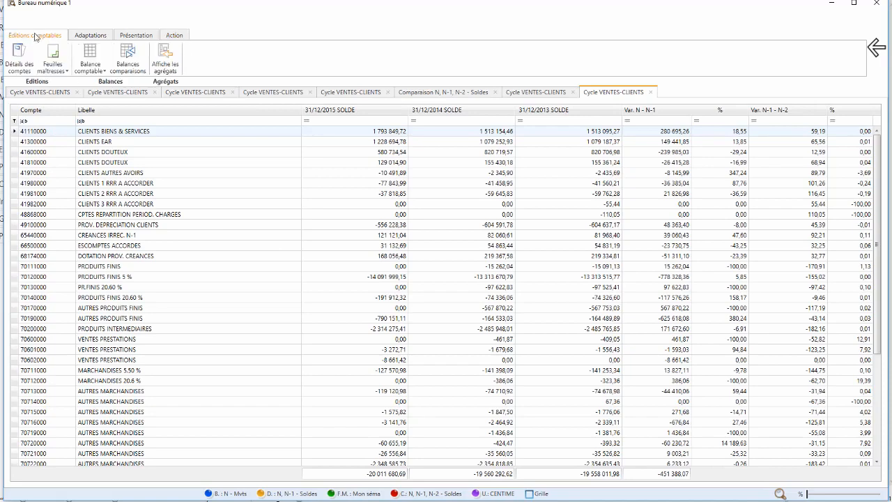
left_click(53, 55)
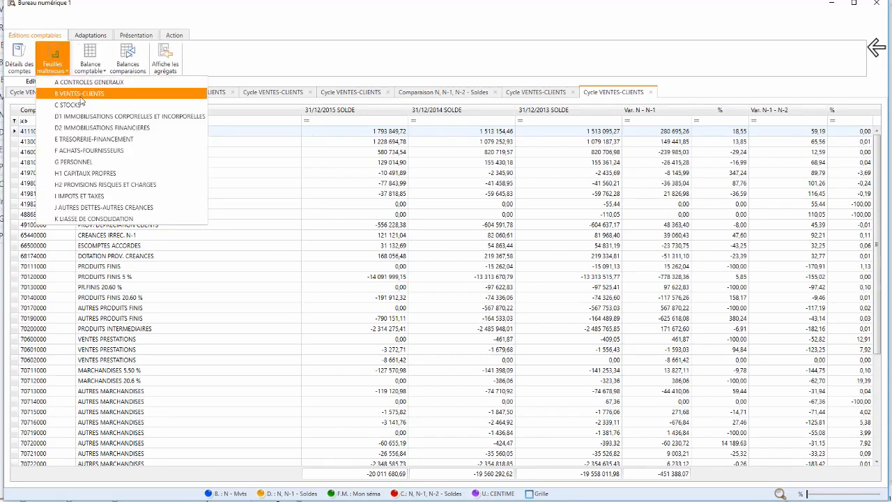
left_click(81, 94)
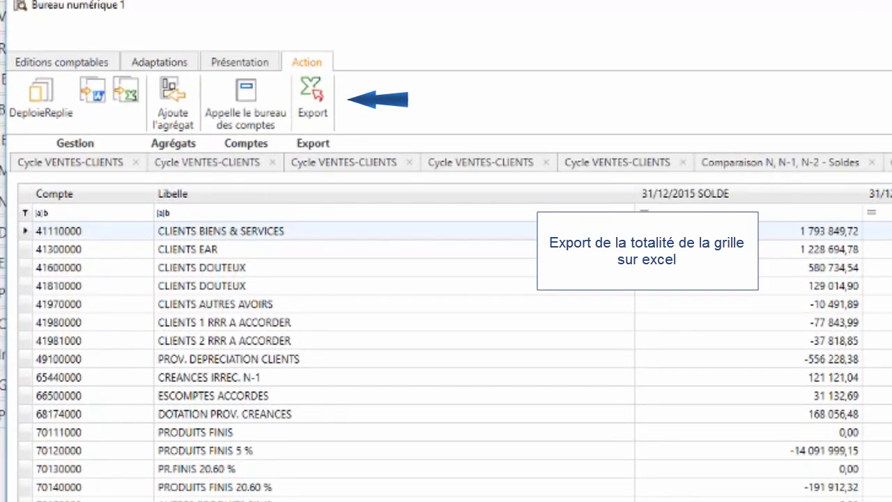
- Export the whole lead sheet grid to Excel and open the mission's filing plan for linking the ED_DOS_OP.XLSX workbook
left_click(313, 101)
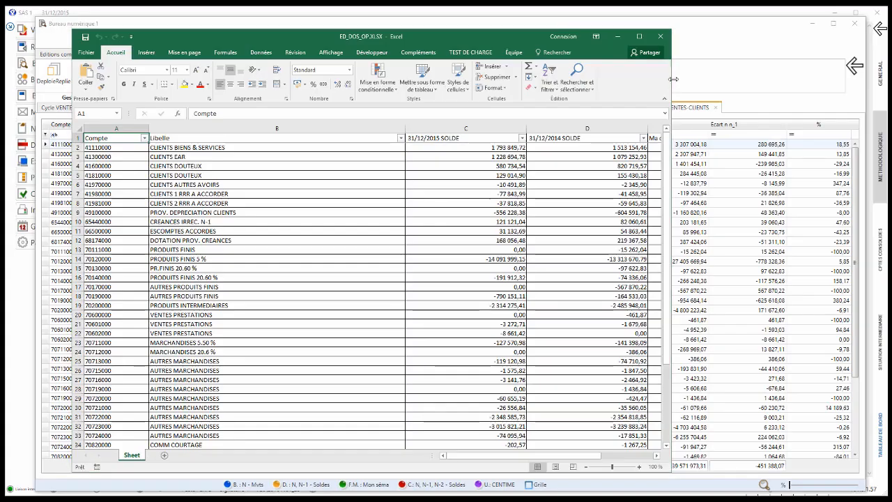
left_click_drag(814, 82, 856, 82)
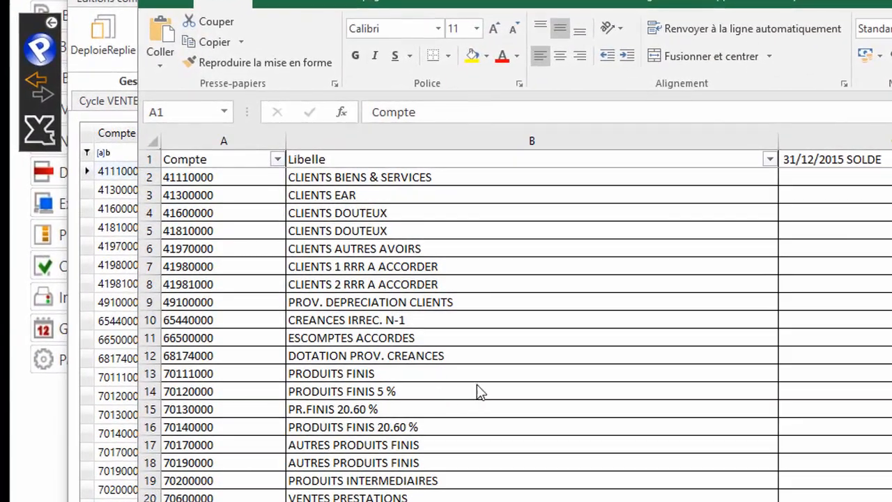
left_click(38, 131)
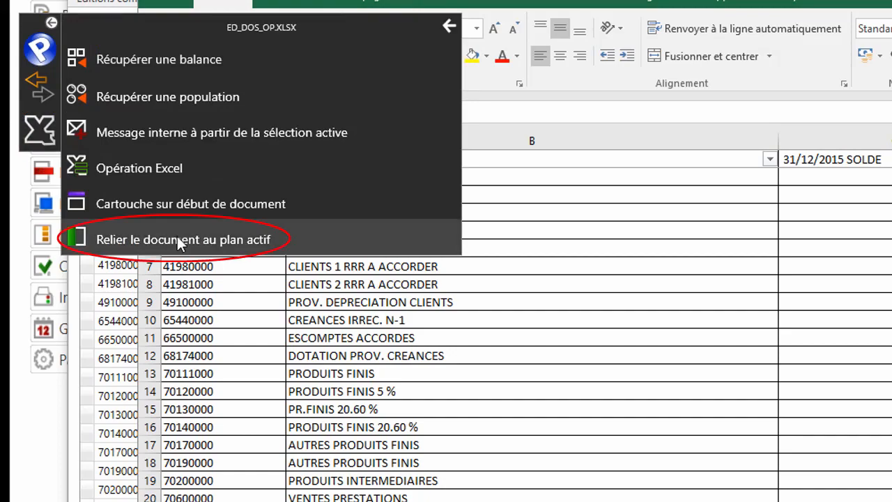
left_click(179, 239)
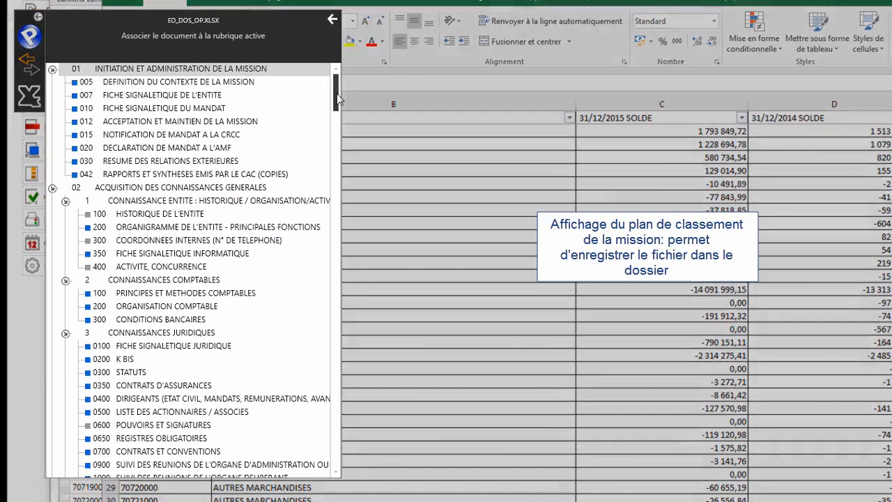
left_click_drag(333, 101, 408, 58)
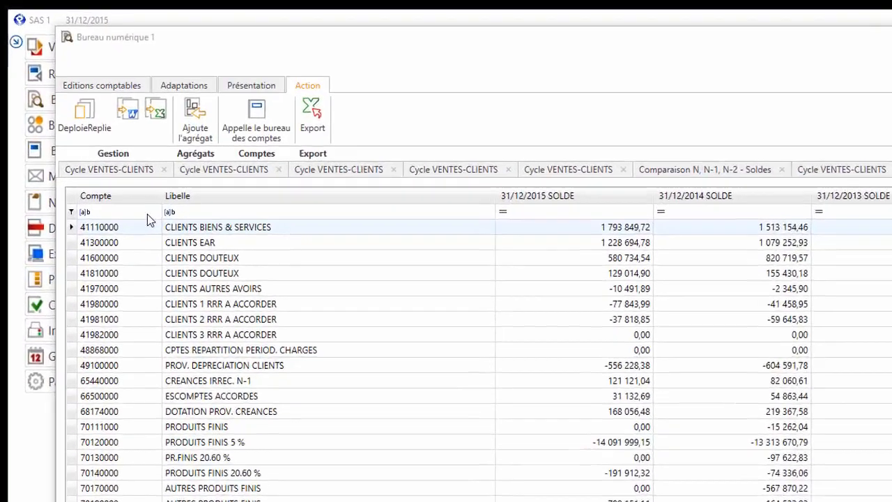
- Filter the Compte column of the VENTES-CLIENTS lead sheet with the condition "Est supérieure à" 7
left_click(96, 135)
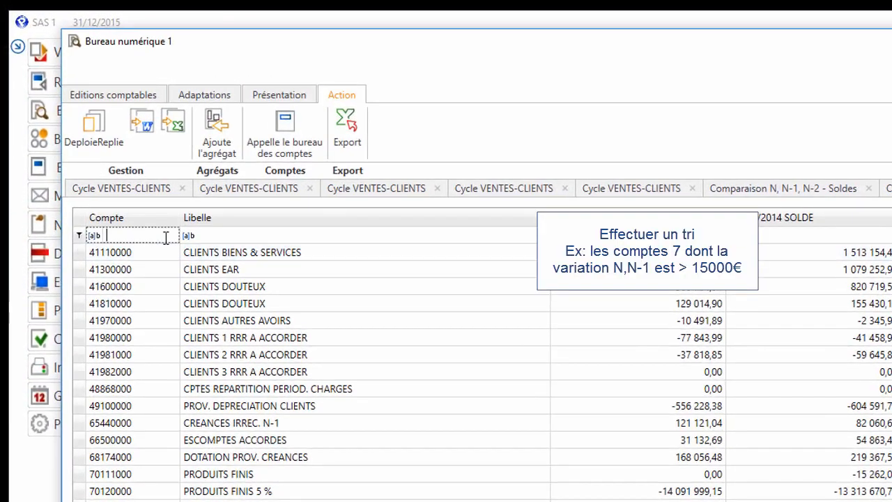
left_click(94, 236)
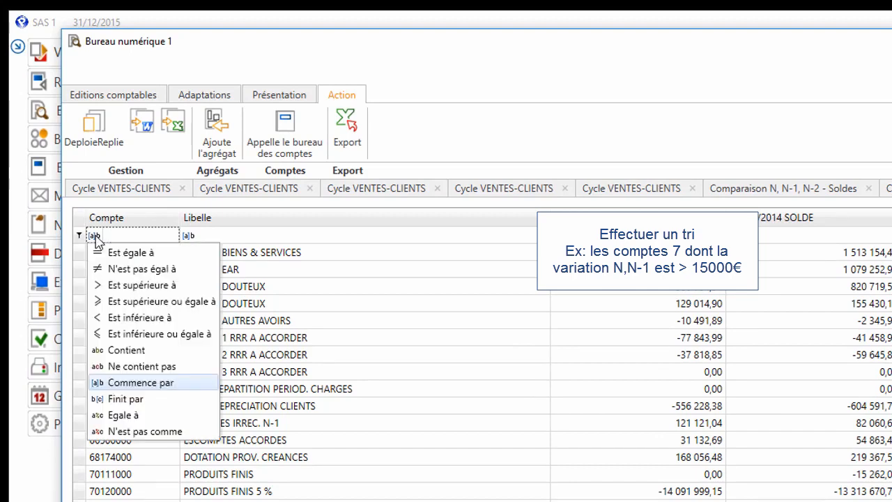
left_click(120, 288)
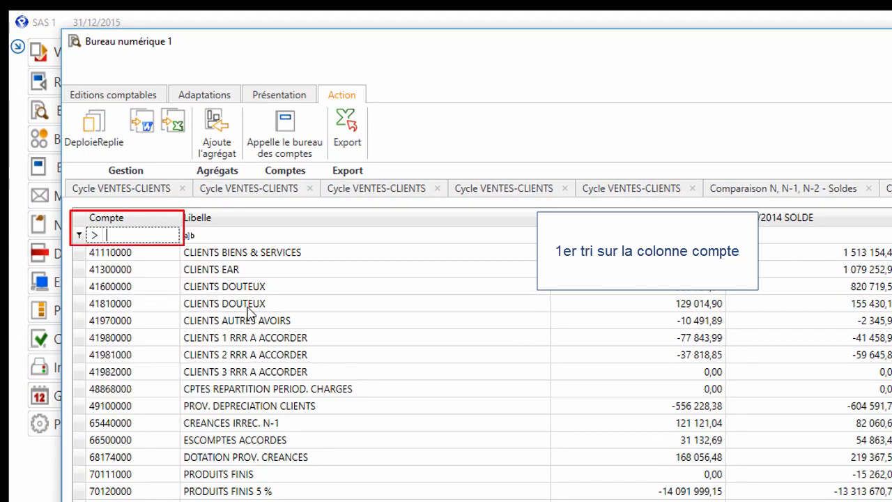
type("7")
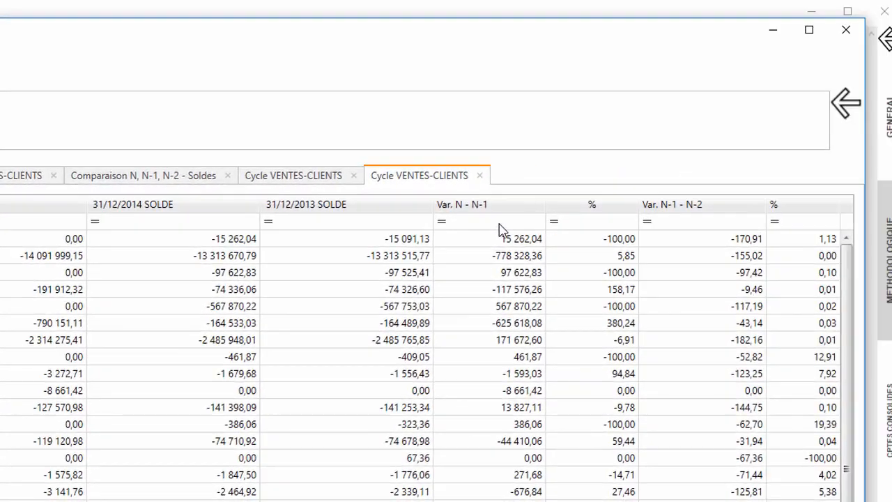
- Filter the Var. N - N-1 column with the condition "Est supérieure à" 15 000
left_click(500, 223)
left_click(443, 223)
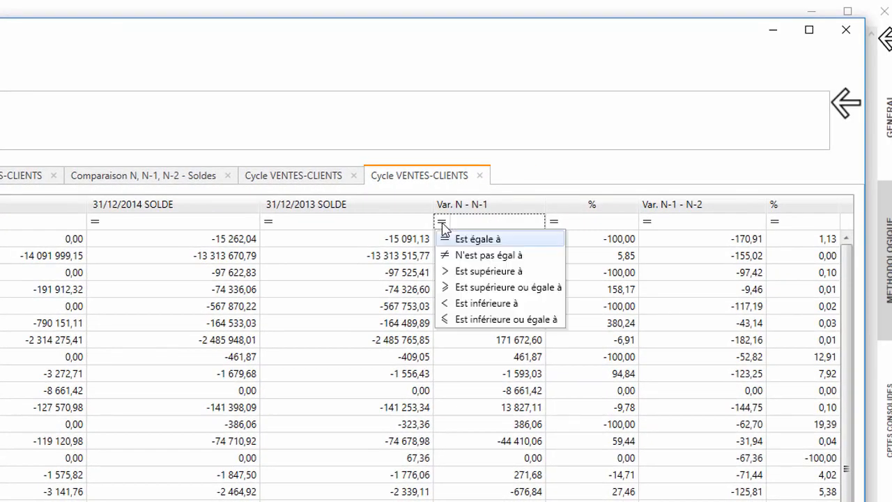
left_click(466, 273)
type("1")
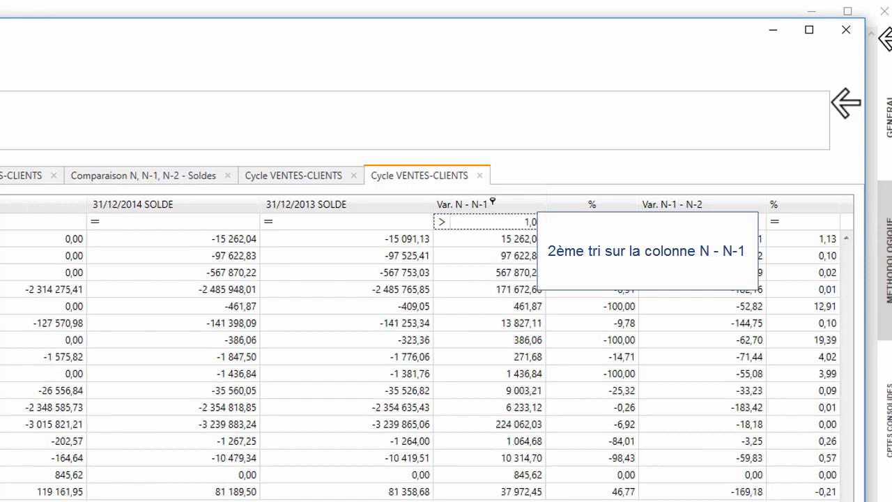
type("5 000")
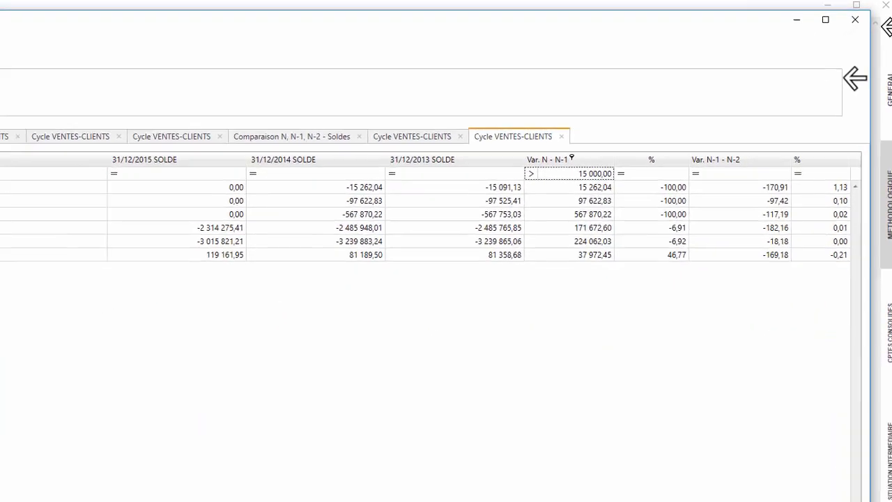
- Save the filtered grid as an aggregate named "Comptes classe 7 sup 15 0000"
left_click(592, 201)
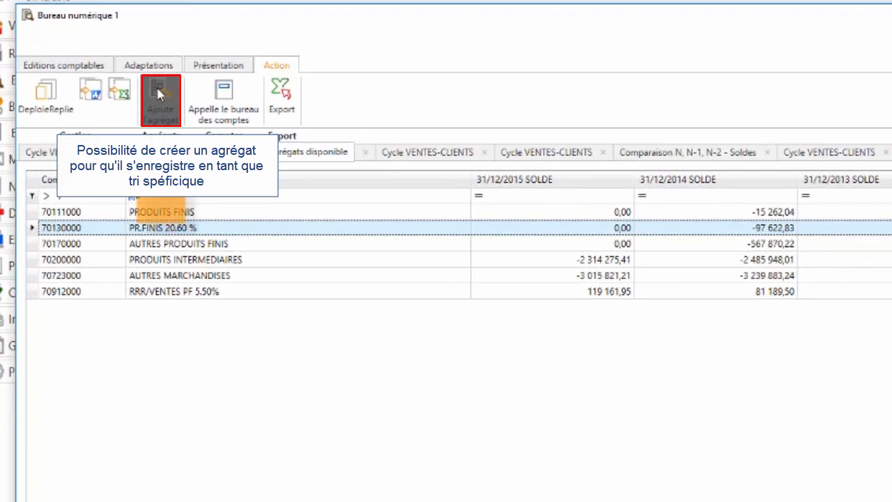
left_click(160, 101)
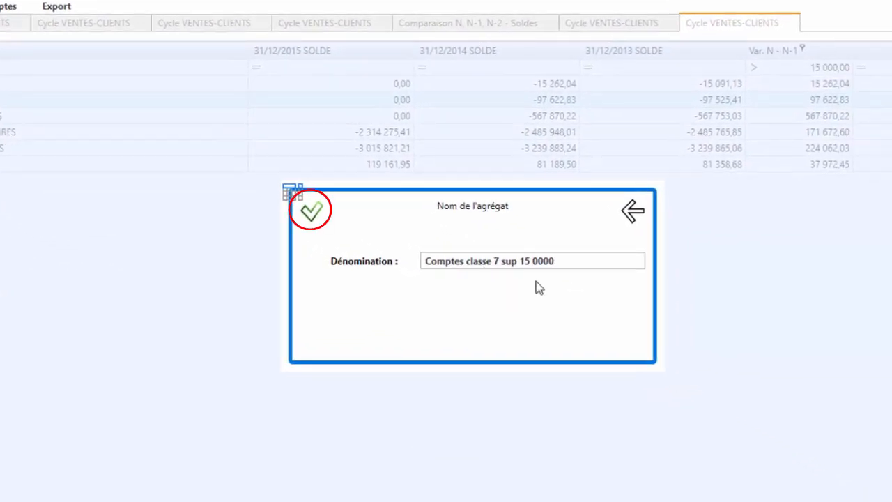
left_click(312, 210)
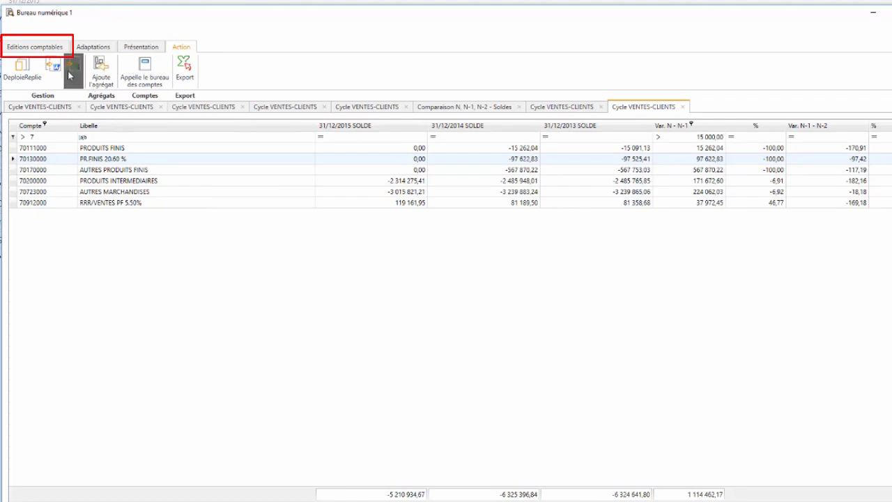
- Open the saved aggregate "Comptes classe 7 sup 15 0000" from the accounting editions
left_click(42, 47)
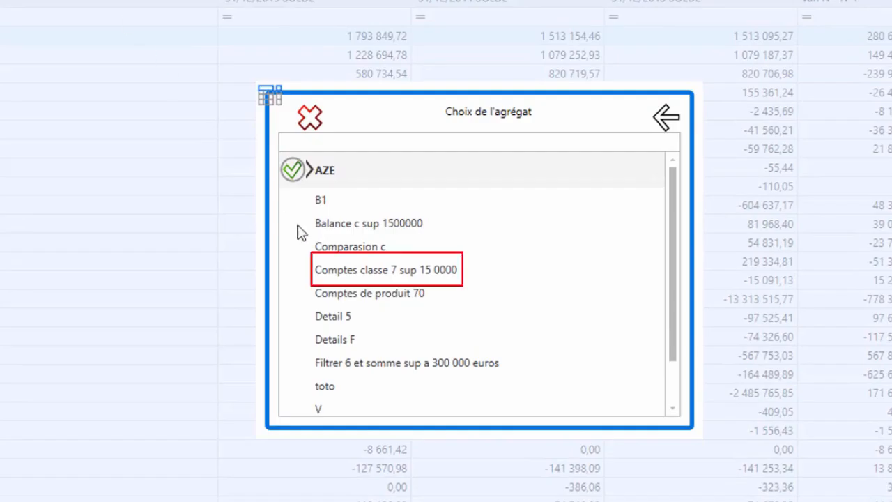
left_click(408, 276)
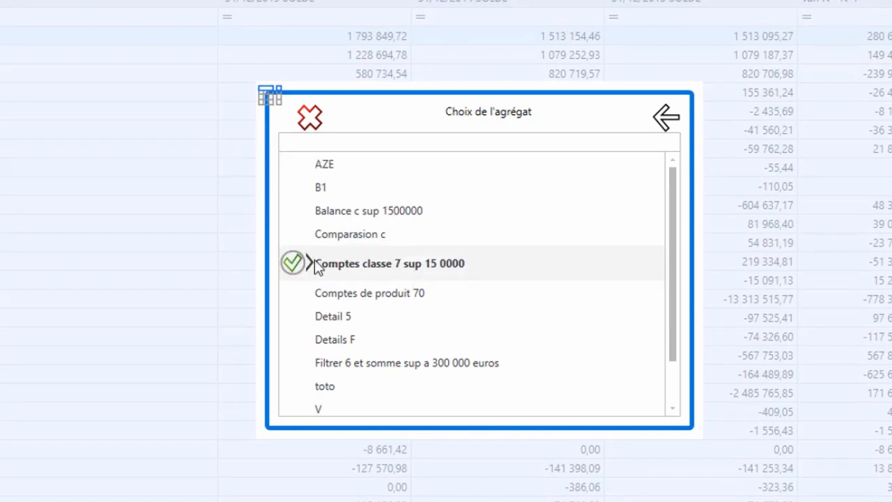
left_click(292, 264)
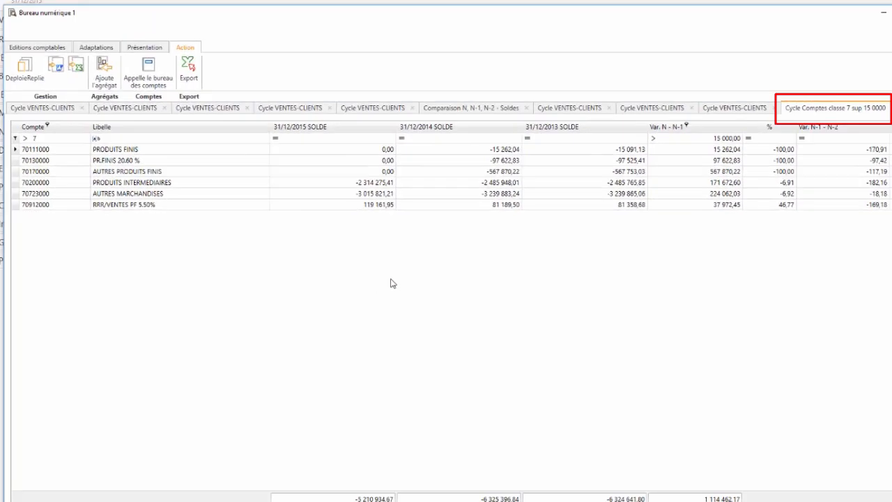